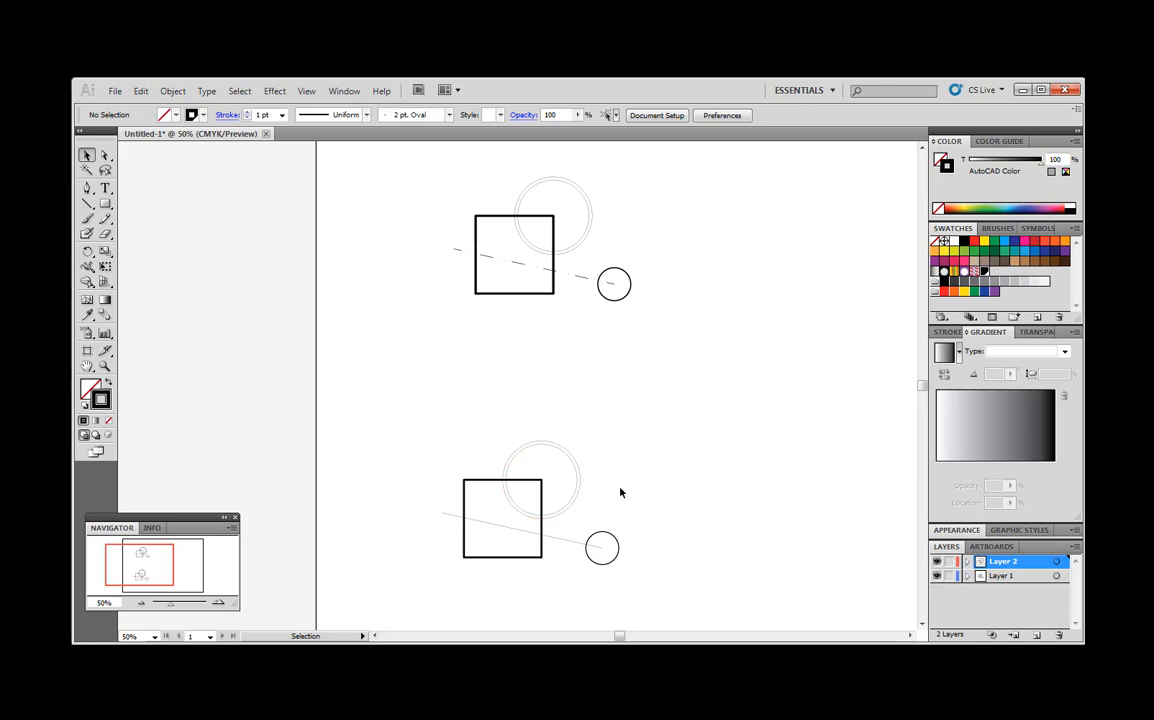
Step: Move the upper linked PDF drawing down so it sits just above the lower drawing
click(524, 535)
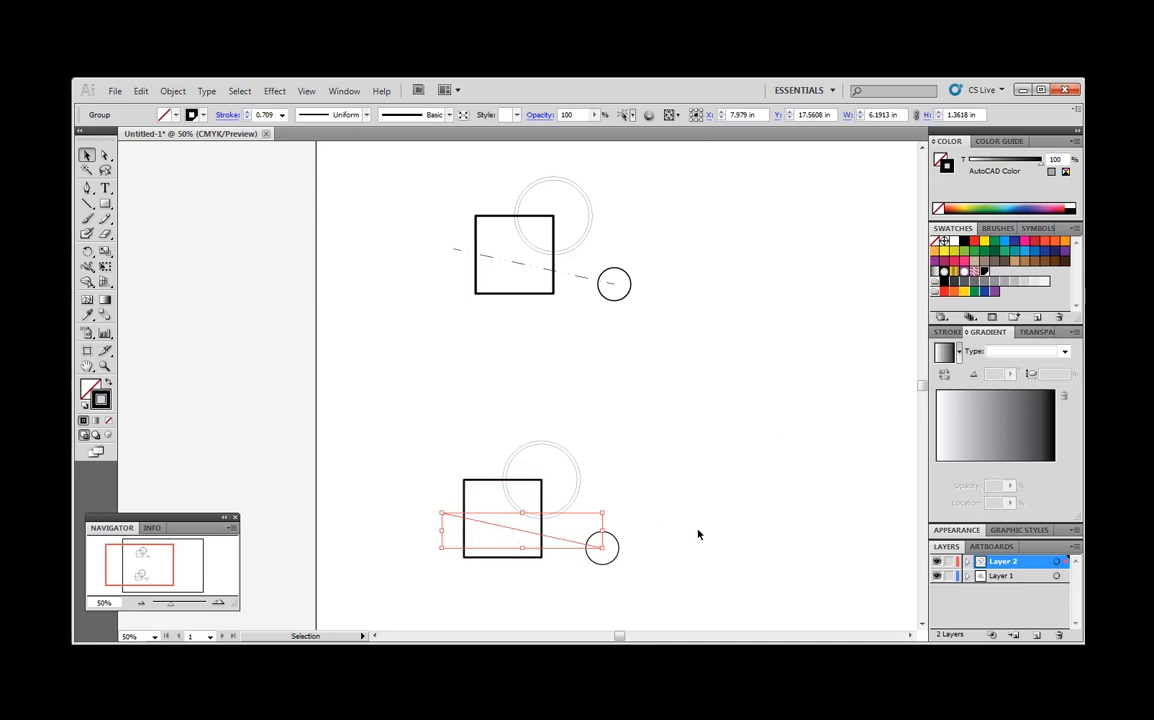
scroll(698, 534, down, 3)
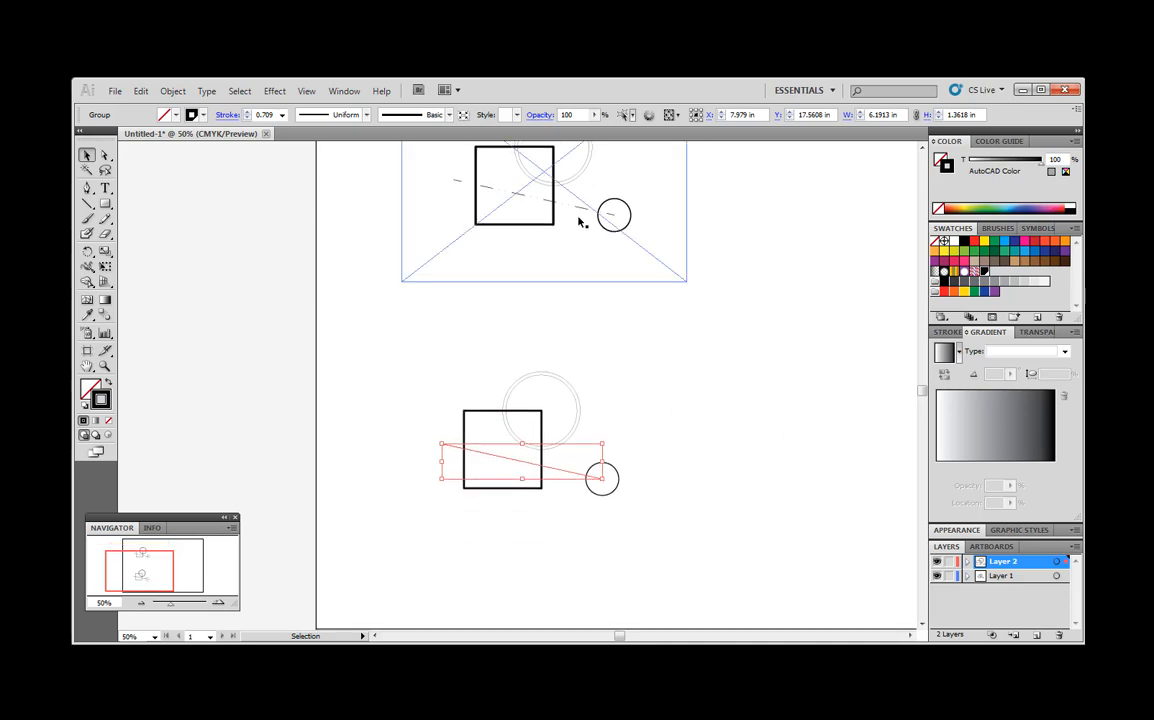
drag(582, 203, 572, 312)
click(738, 455)
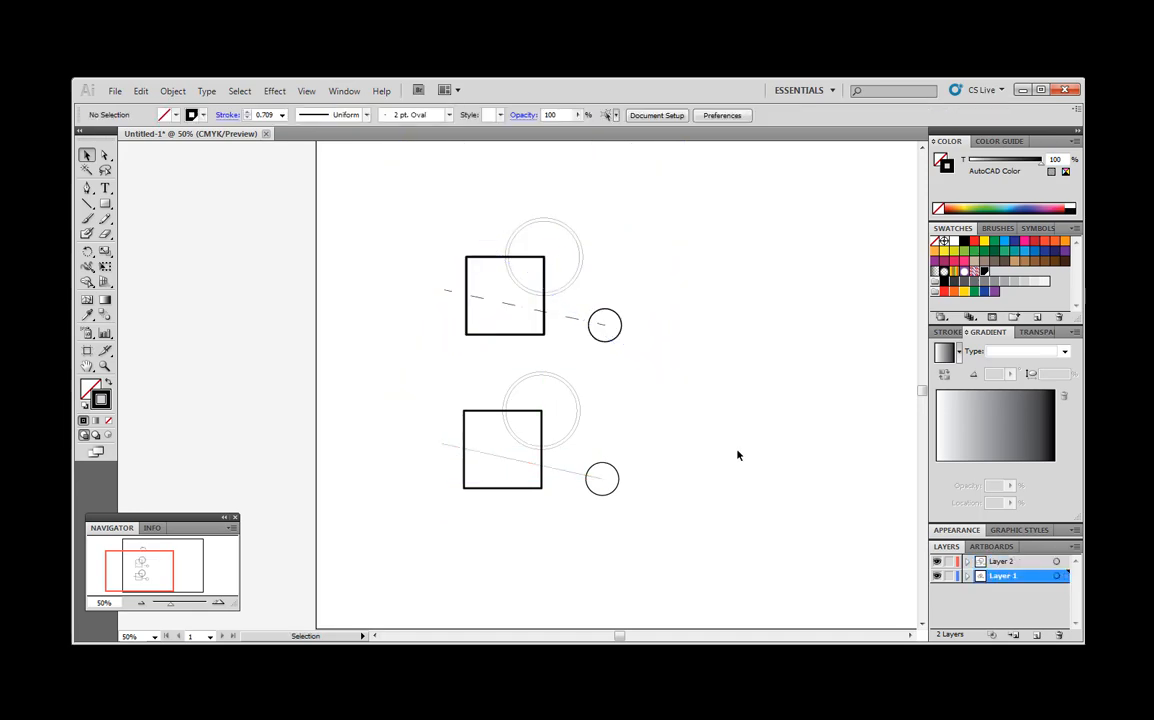
Step: Set the lower drawing's diagonal line to a 40 pt first dash, 20 pt first gap and 1 pt second dash
click(502, 457)
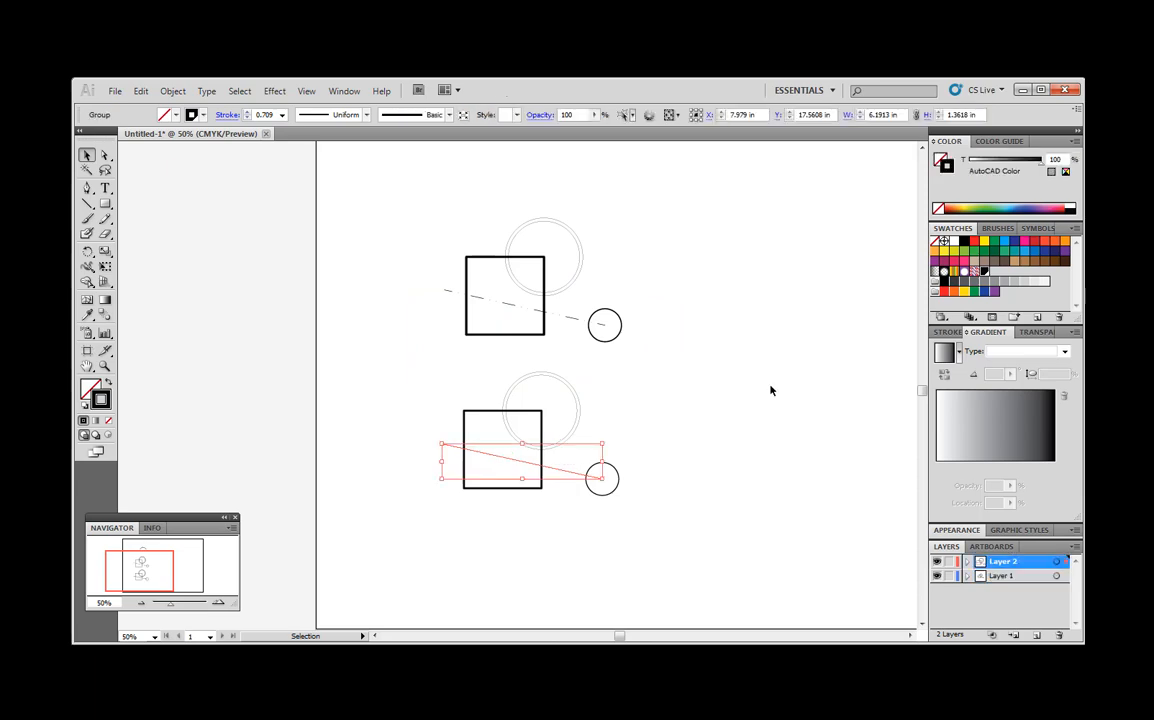
click(948, 332)
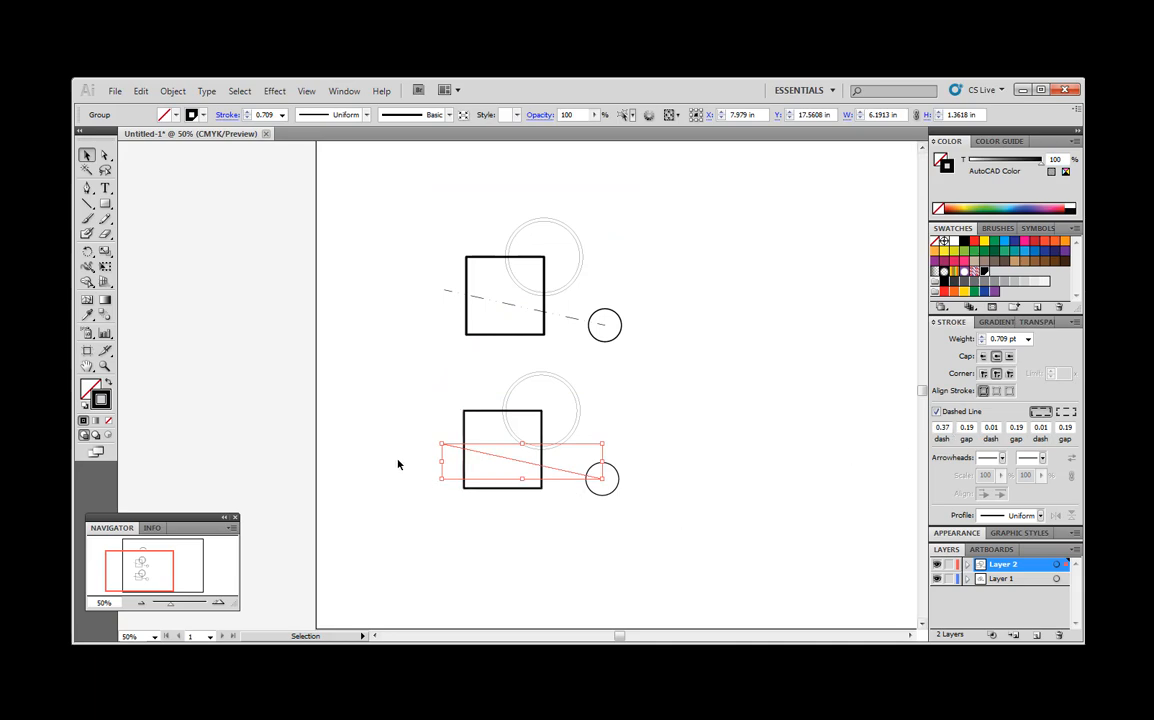
double_click(949, 427)
text(40)
key(Tab)
text(1 pt)
key(Up)
key(shift+Up)
key(shift+Up)
key(Tab)
text(1)
key(Return)
Step: Complete the diagonal line's dash pattern with a 20 pt second gap, 1 pt third dash and 20 pt third gap
click(1018, 428)
text(20)
key(Return)
click(1030, 431)
text(1)
key(Return)
click(1067, 427)
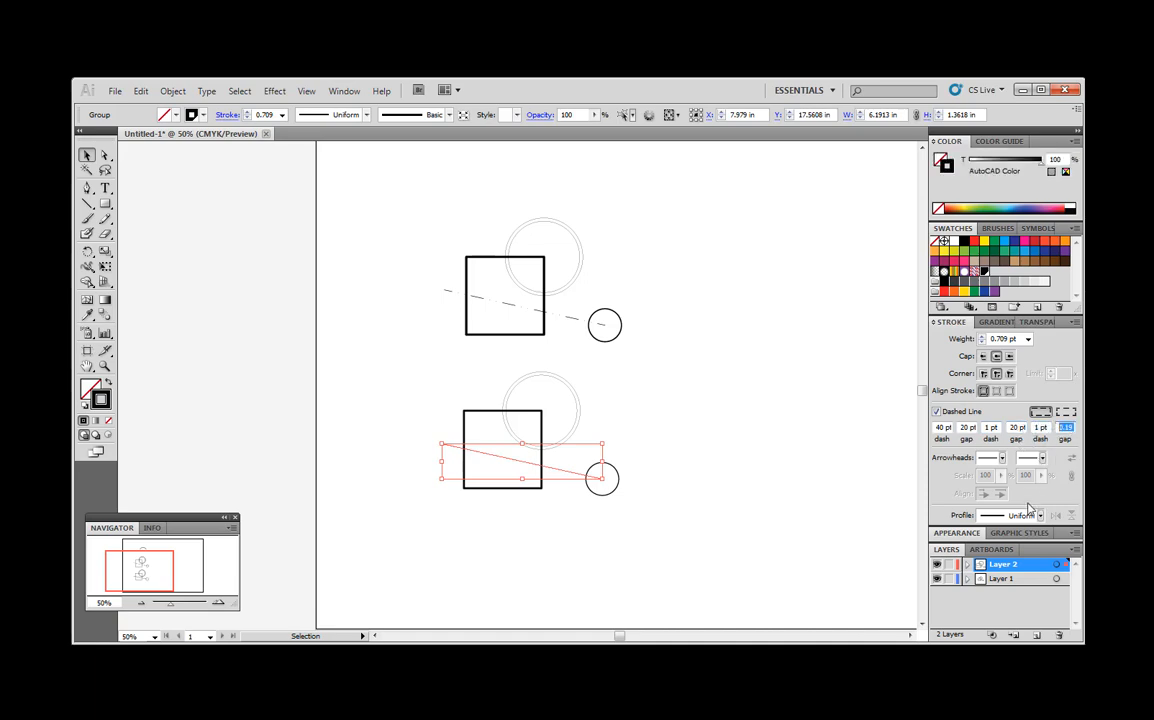
text(20)
key(Return)
click(855, 491)
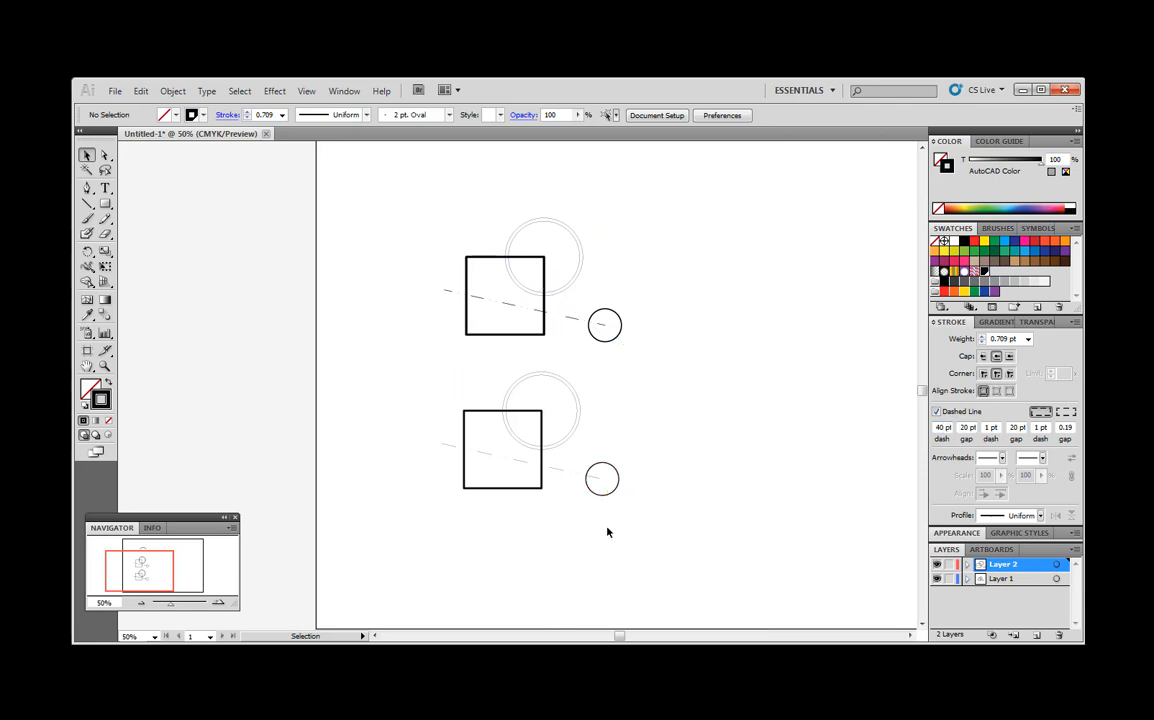
Step: Set the stroke weight of the lower drawing's dashed diagonal line to 1 pt
click(495, 462)
click(718, 548)
click(569, 473)
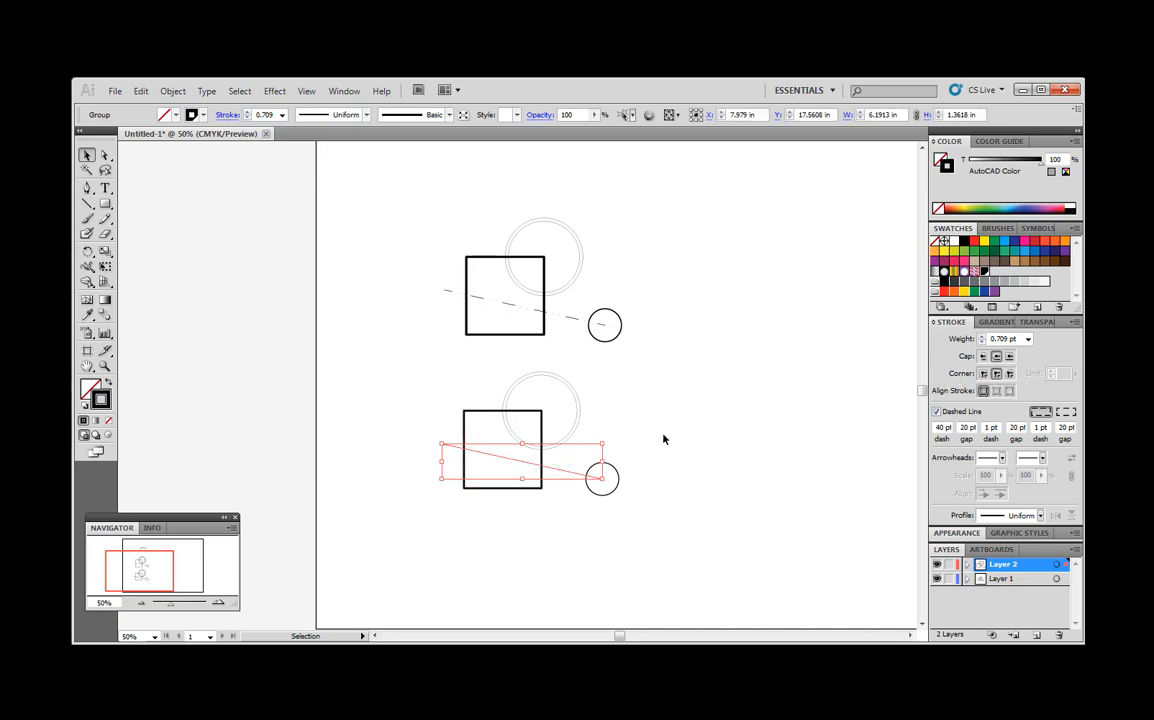
click(1028, 339)
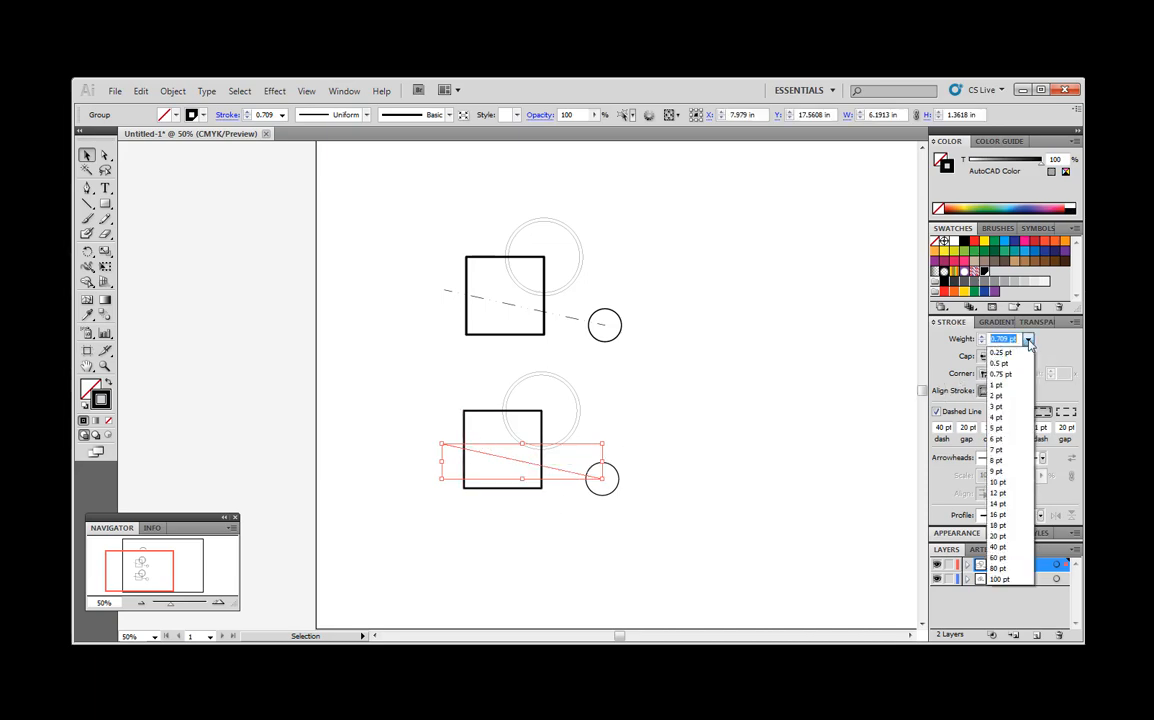
click(997, 385)
click(631, 519)
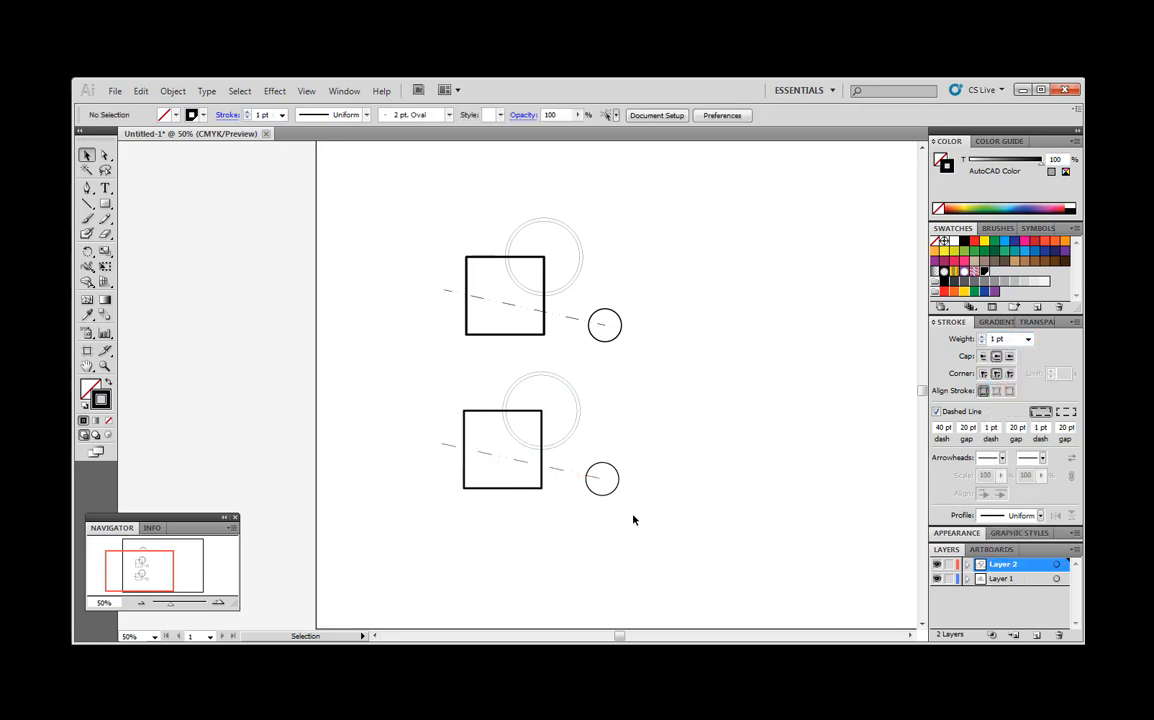
Step: Examine Layer 2's individual objects by selecting its line and circles one by one
click(574, 440)
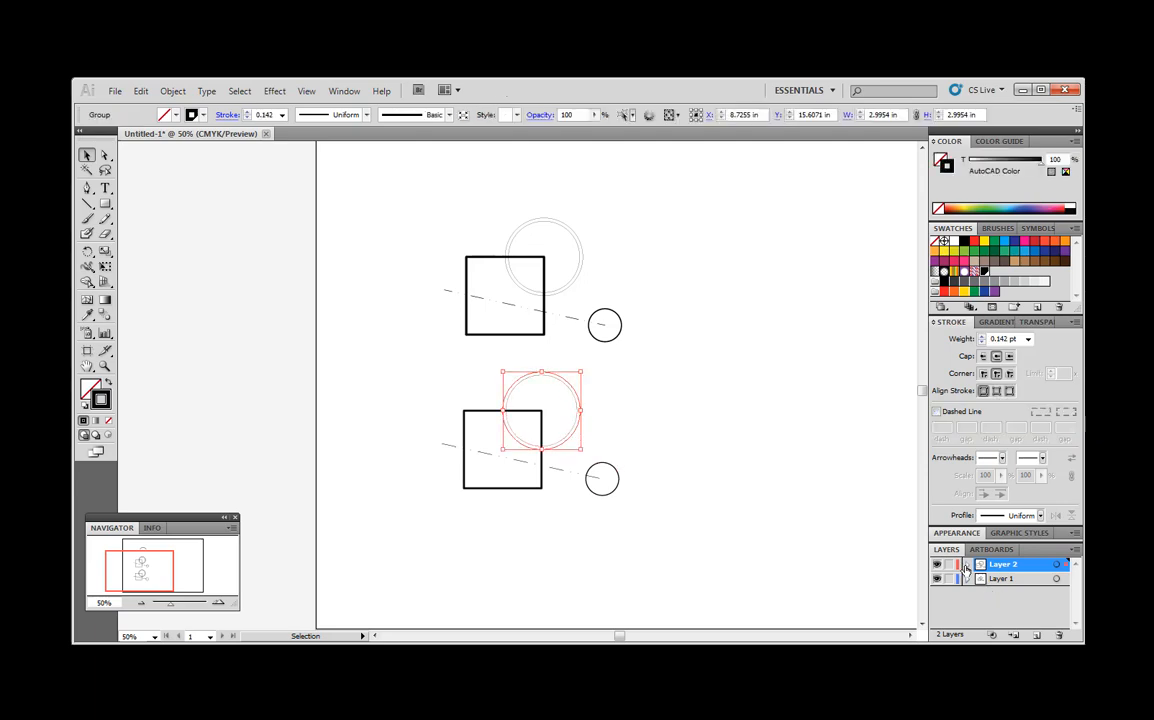
click(967, 565)
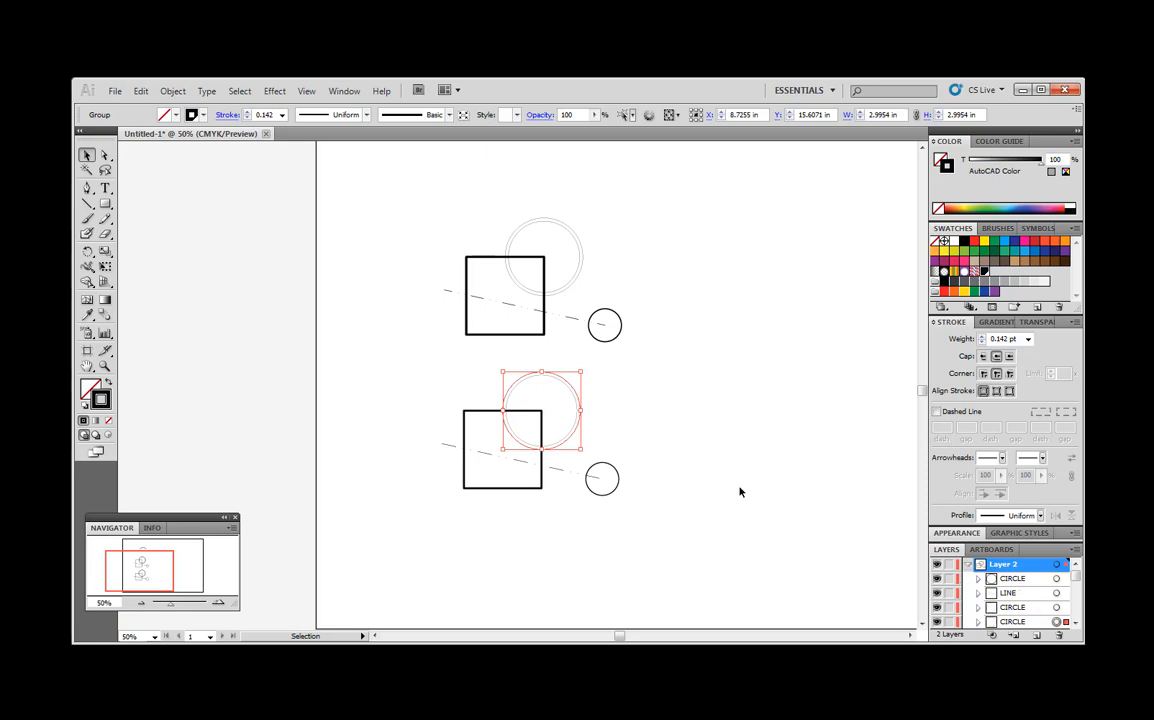
click(1061, 595)
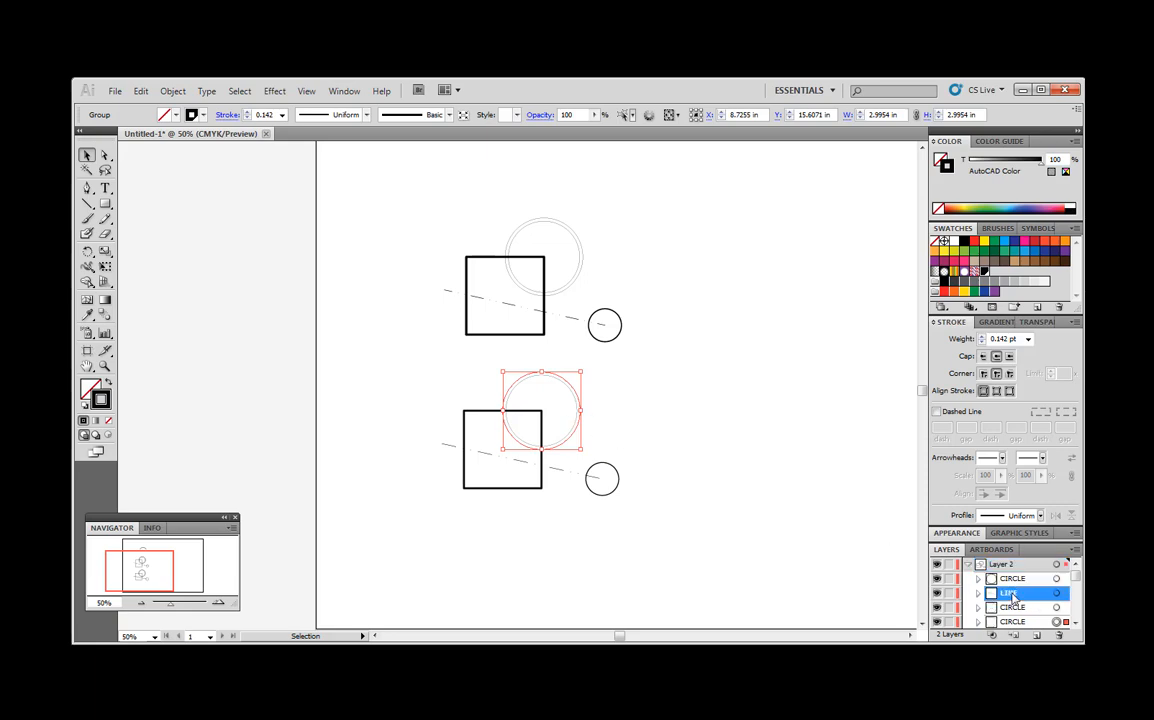
click(1057, 594)
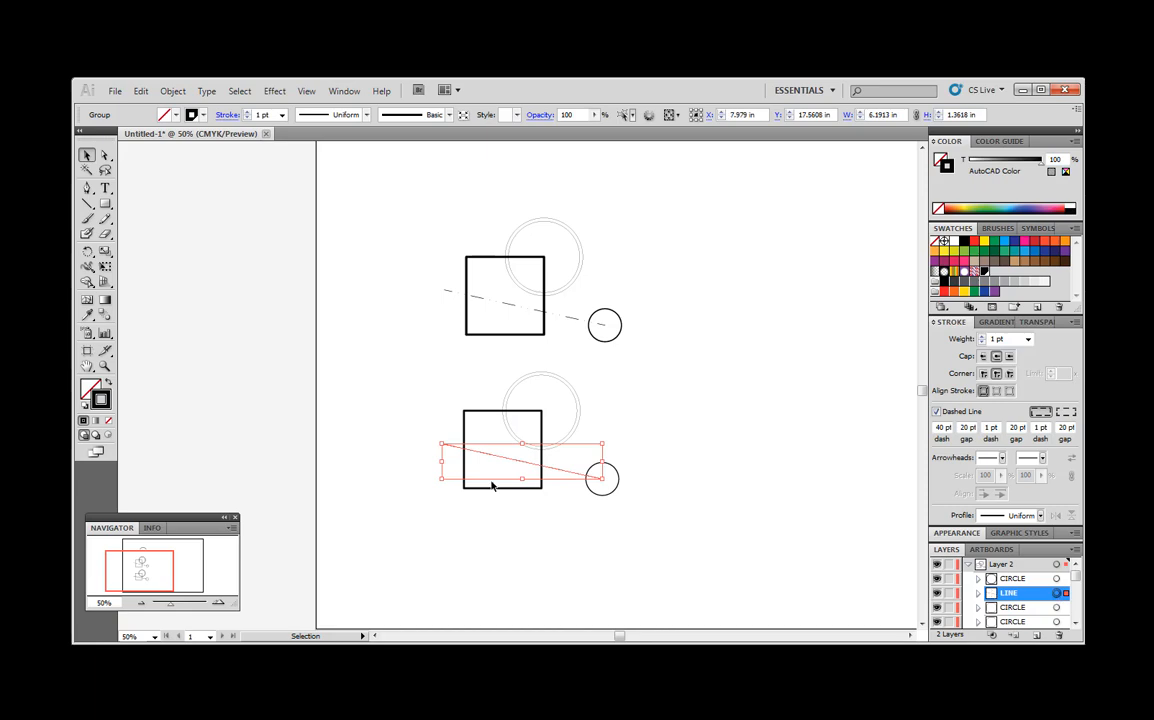
click(1056, 607)
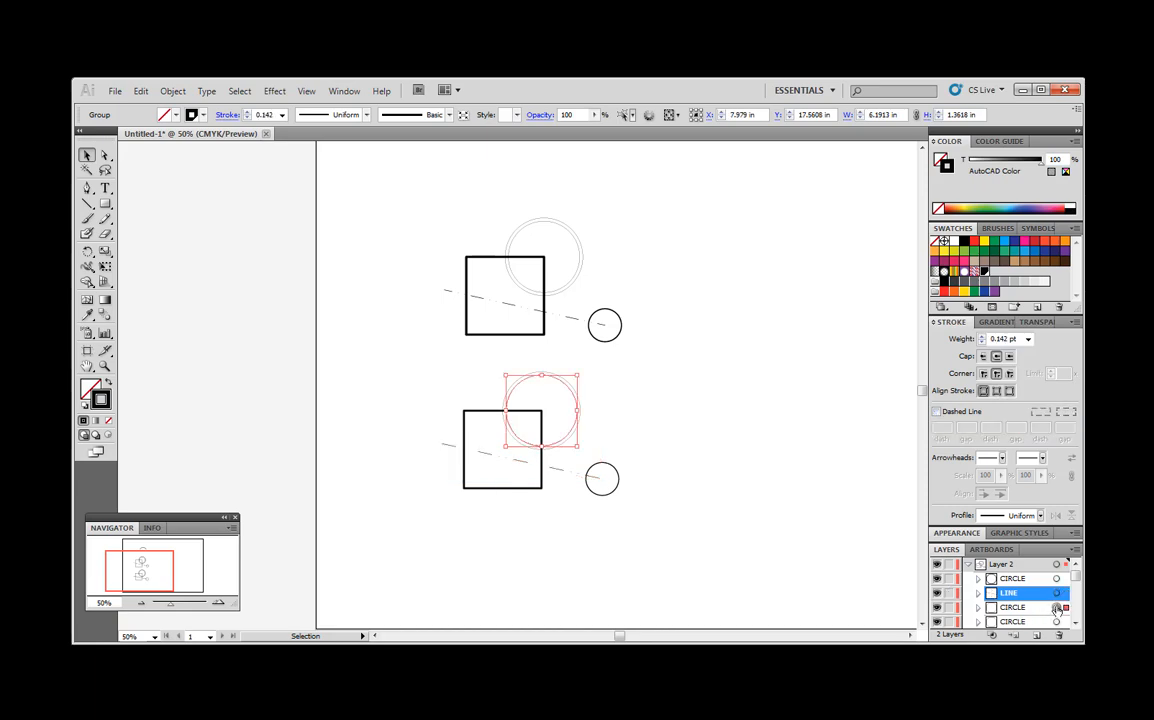
click(1054, 621)
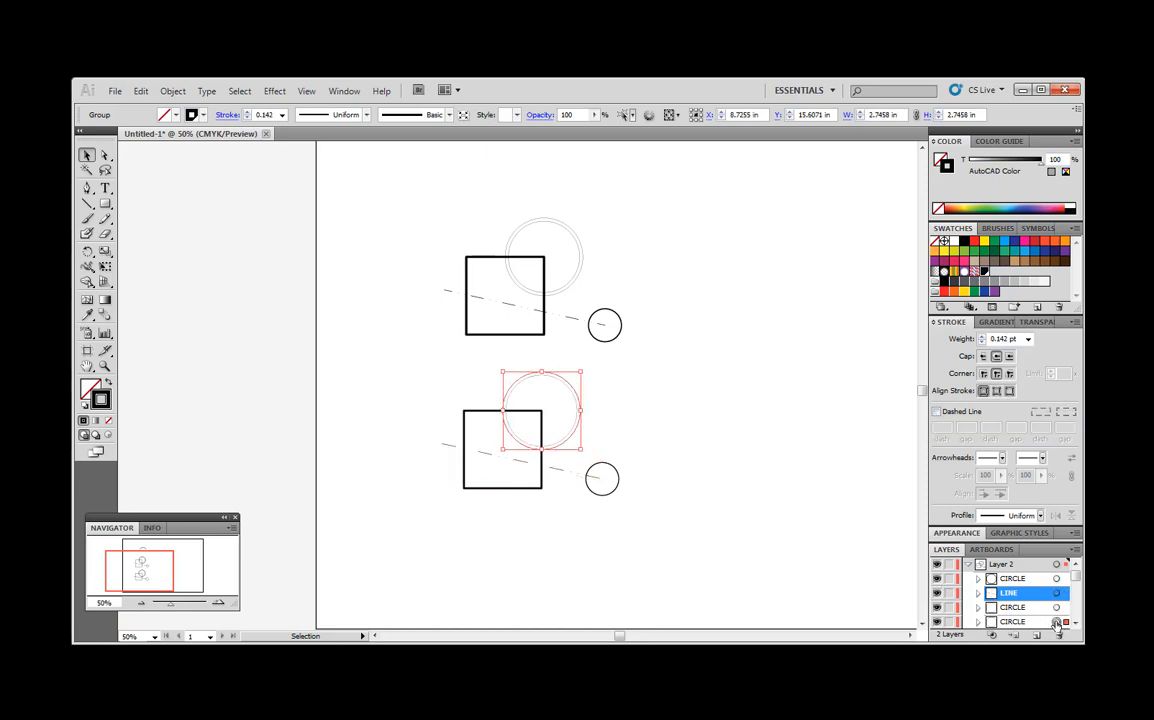
click(727, 515)
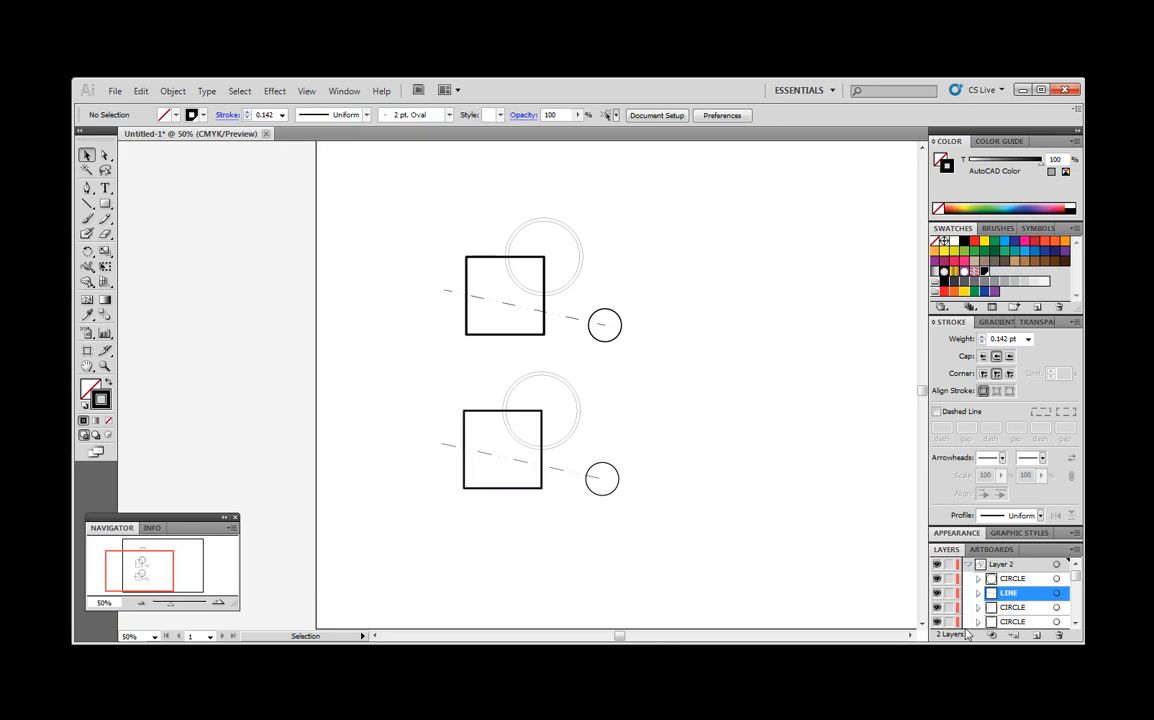
click(968, 566)
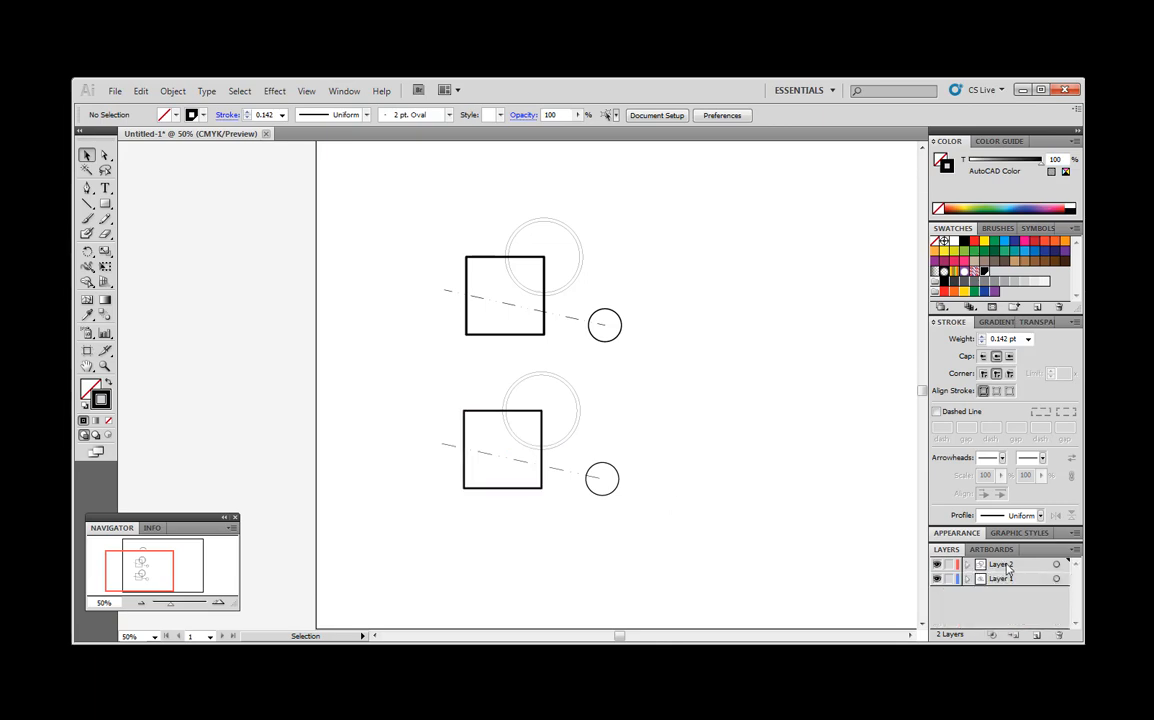
Step: Check what Layer 1 and Layer 2 contain by hiding and showing each layer and reviewing Layer 2's sublayers
click(937, 580)
click(937, 580)
click(937, 564)
click(937, 564)
click(967, 564)
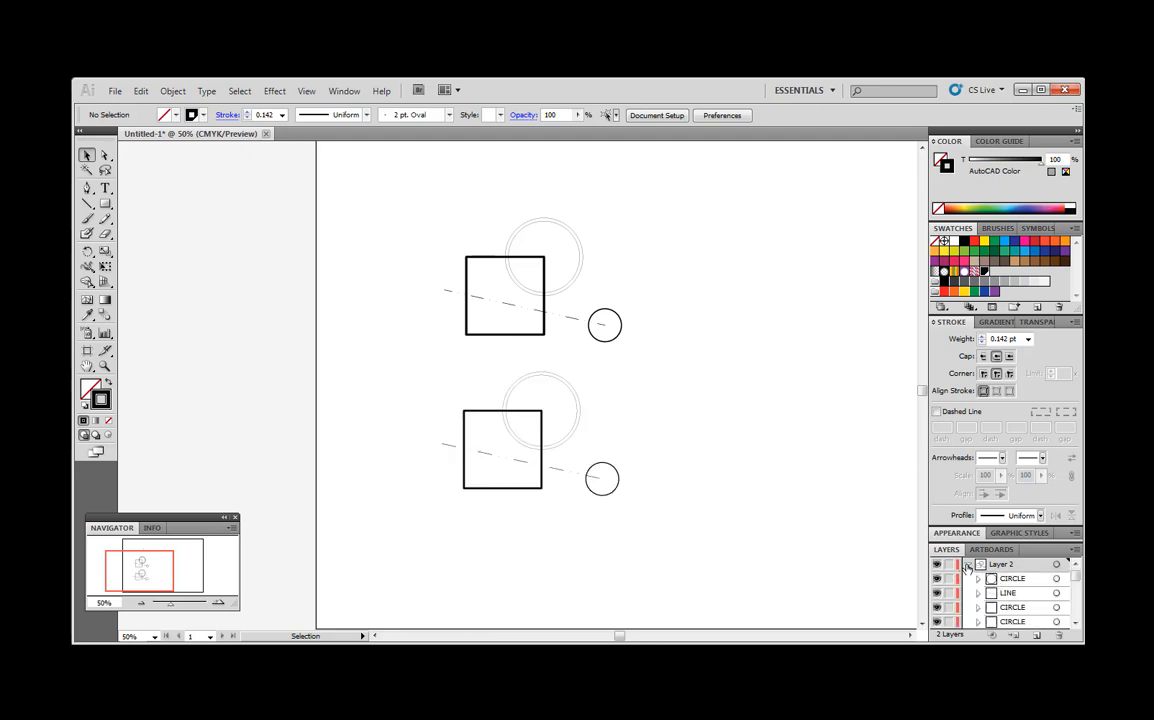
click(967, 564)
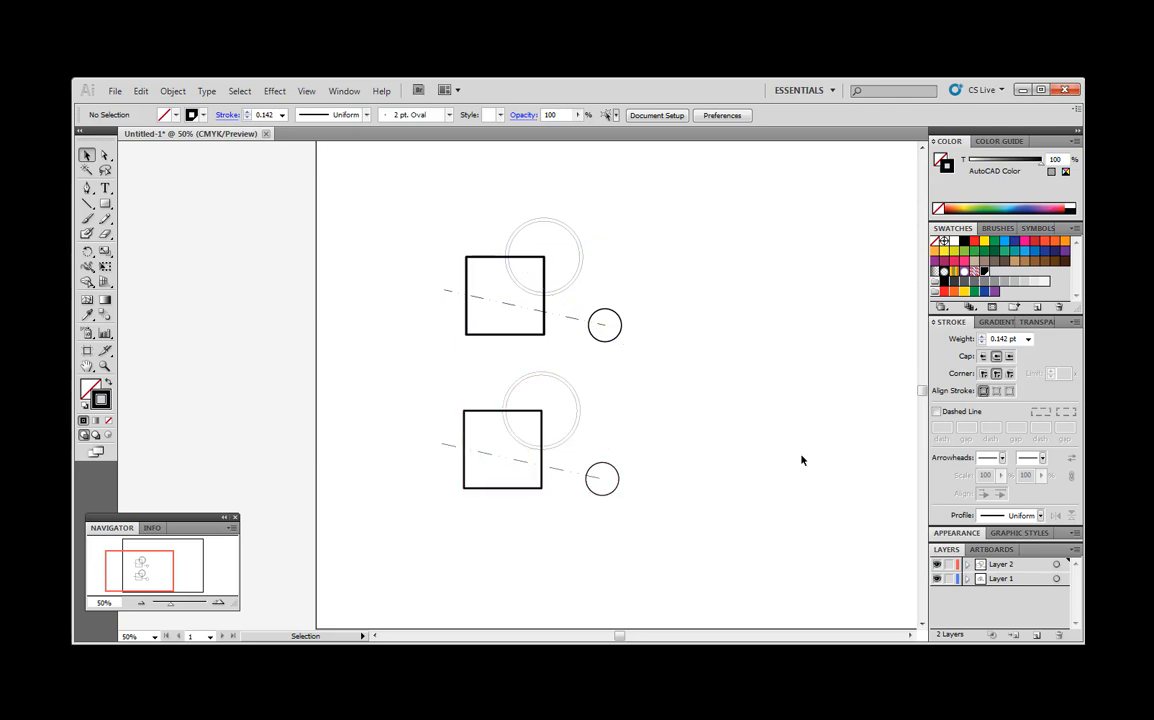
click(937, 565)
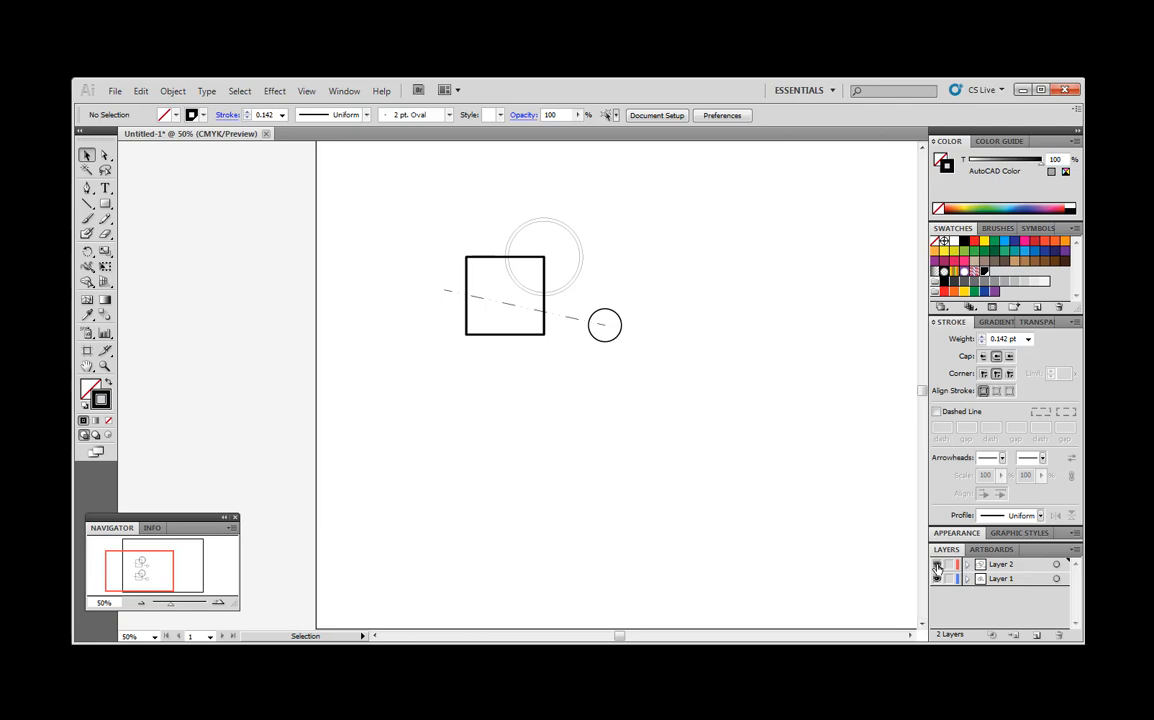
click(937, 565)
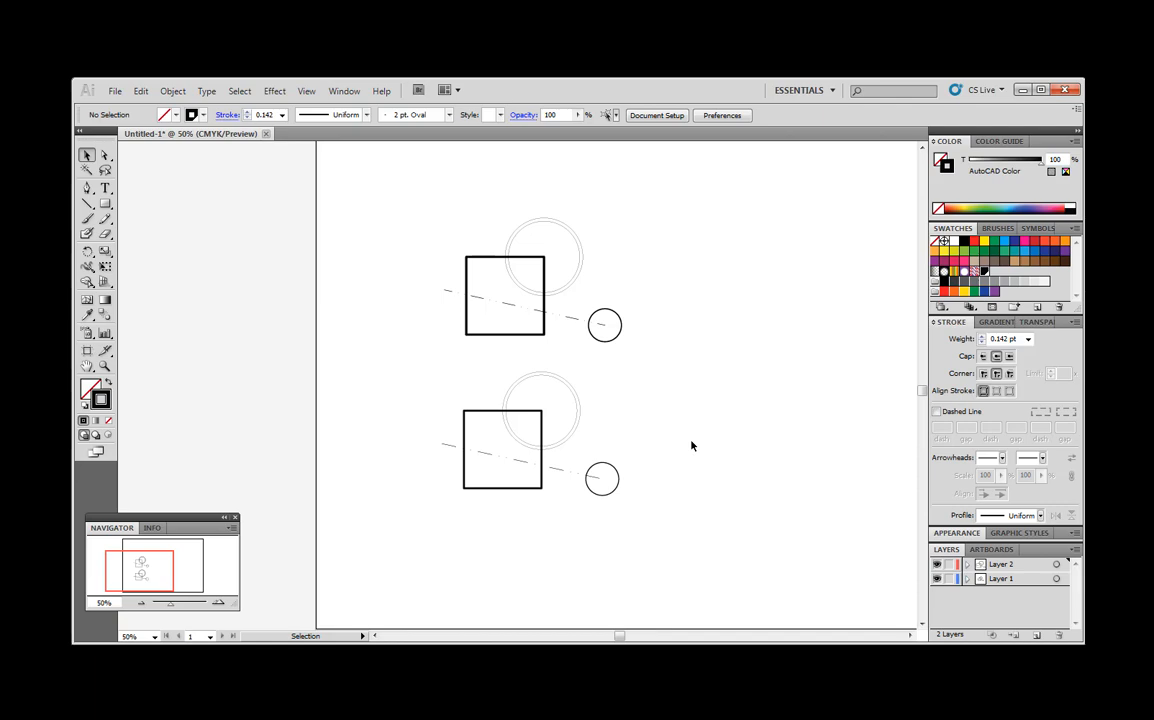
click(968, 565)
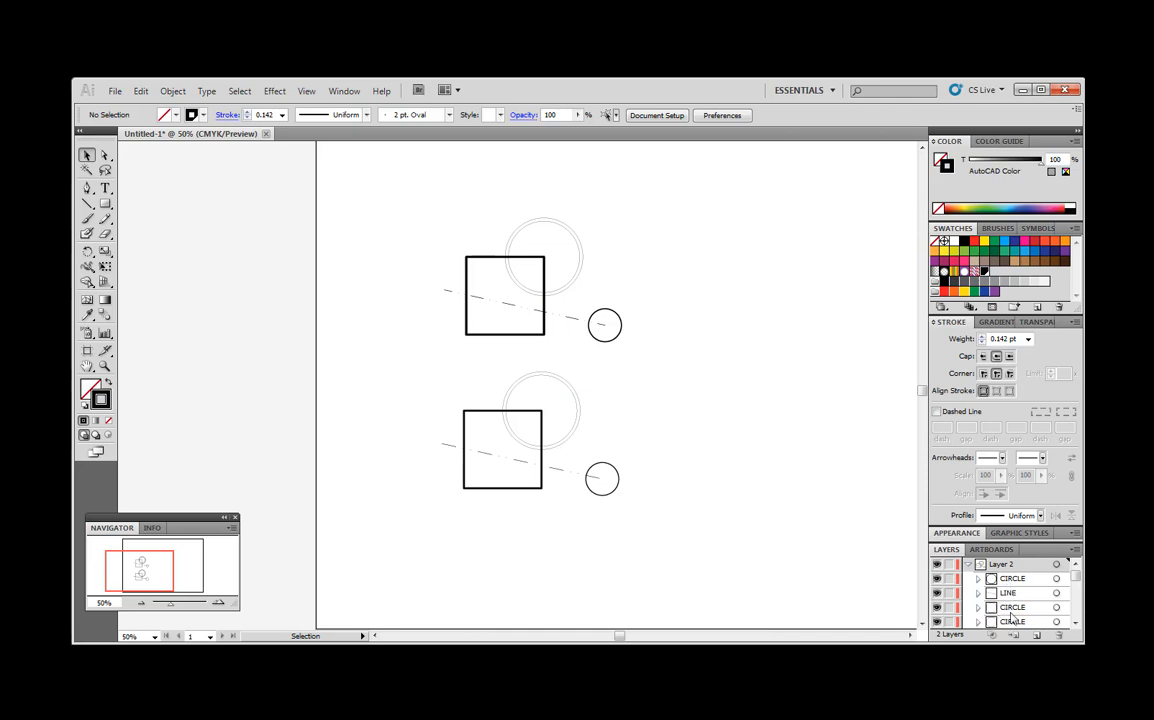
click(968, 565)
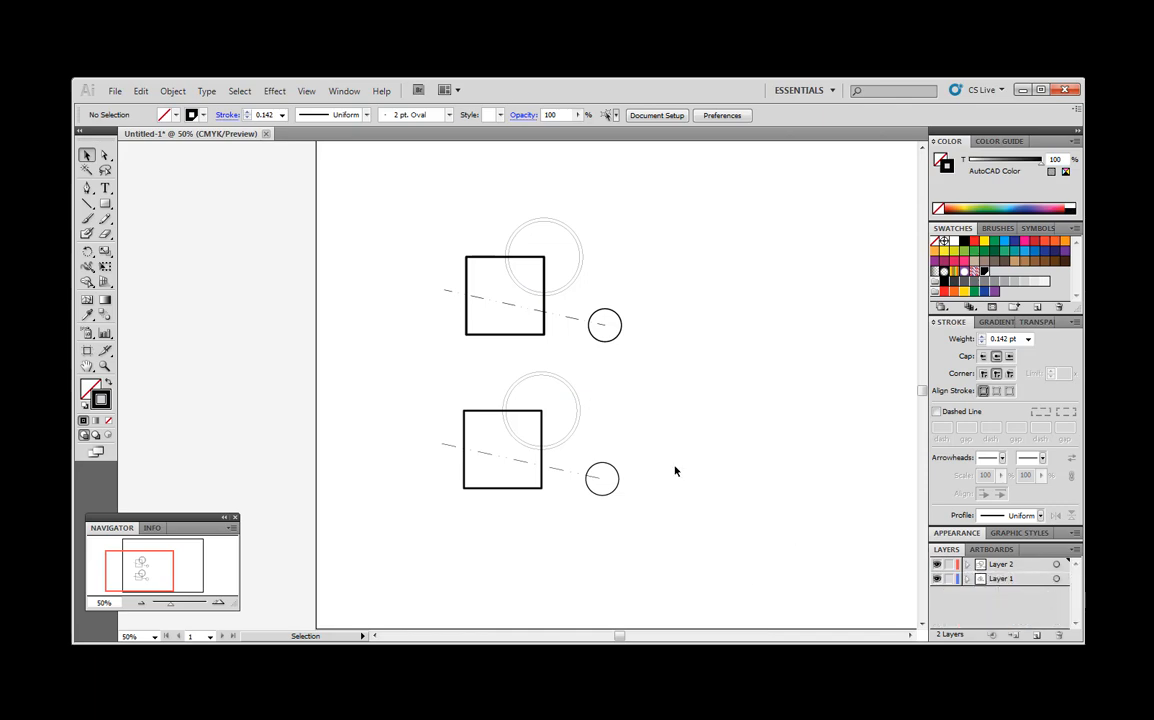
Step: Move the linked PDF drawing up the artboard to widen the space above the lower drawing
click(558, 292)
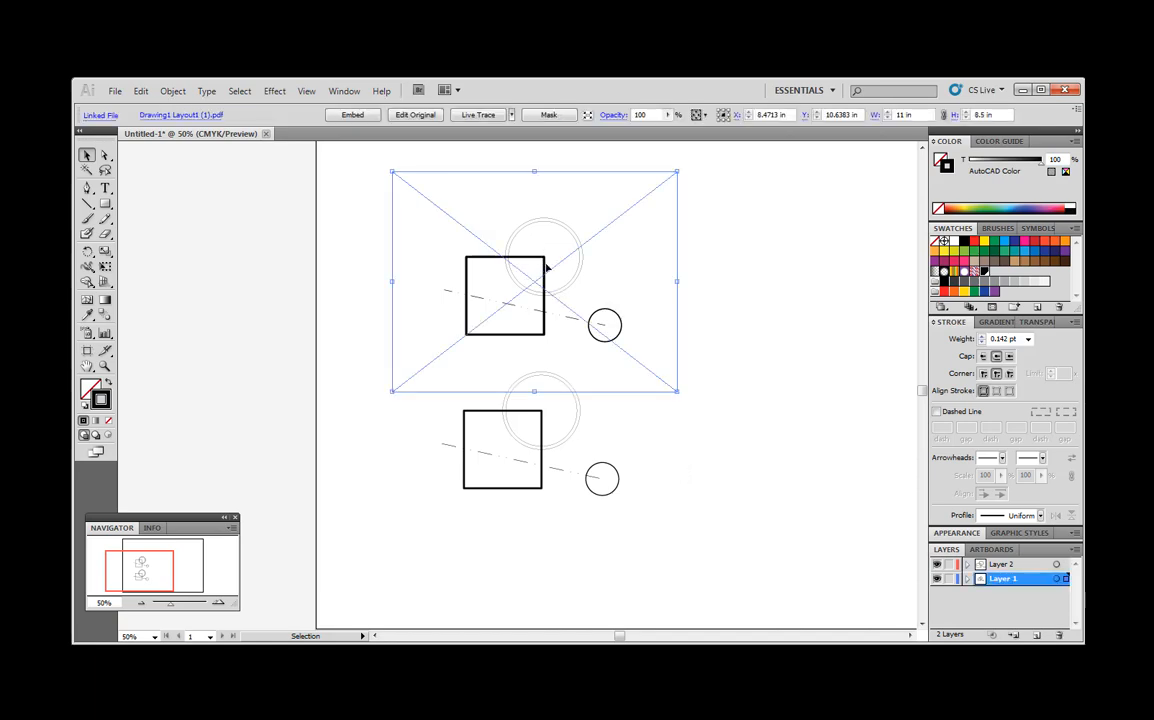
drag(562, 264, 562, 232)
click(791, 327)
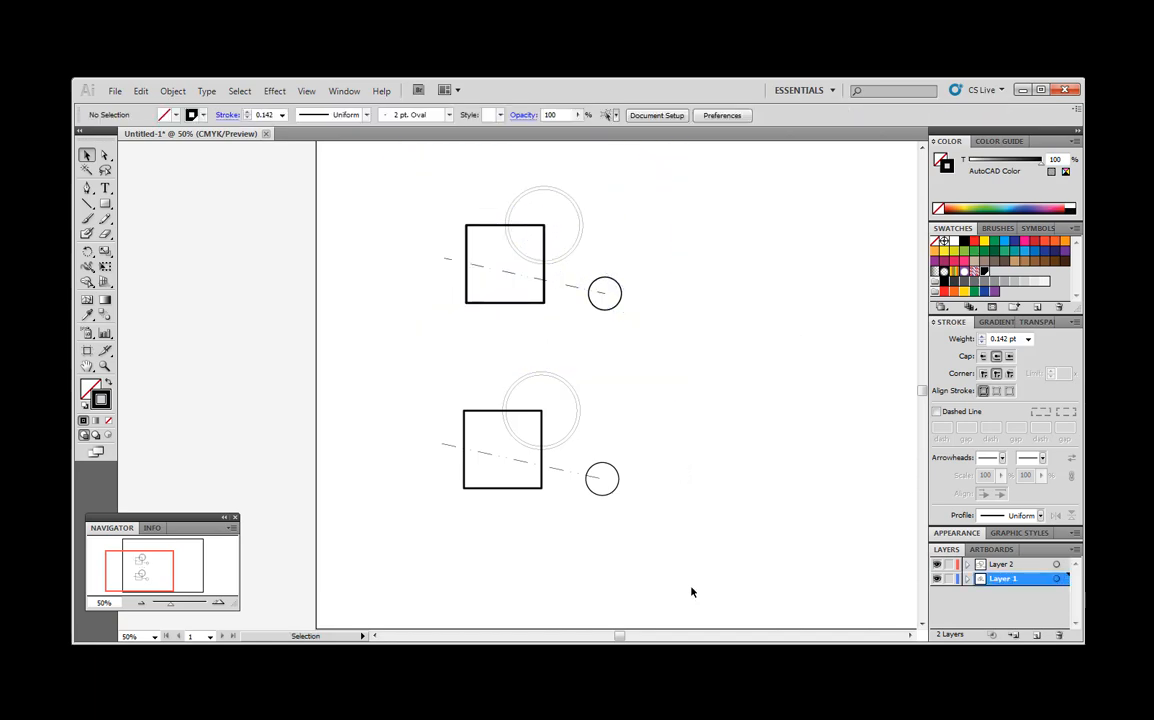
scroll(714, 548, up, 1)
mouse_move(636, 413)
mouse_down()
mouse_move(424, 570)
mouse_move(500, 459)
mouse_move(637, 368)
mouse_up()
click(760, 472)
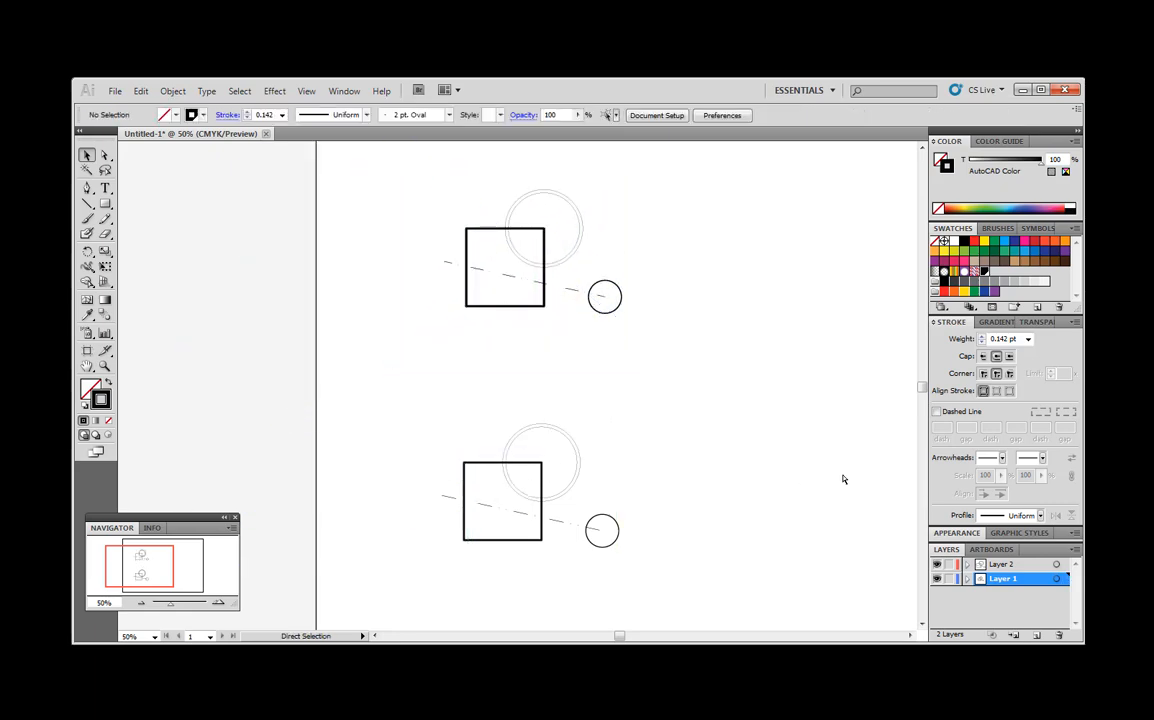
key(ctrl+minus)
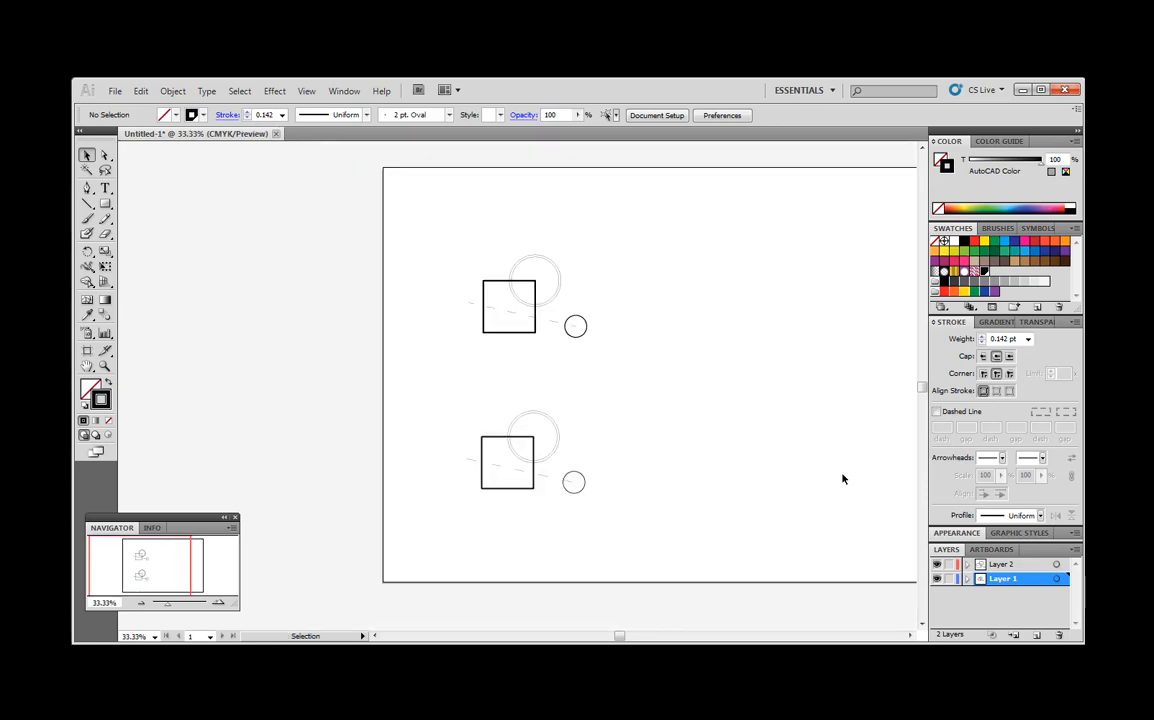
drag(621, 640, 638, 640)
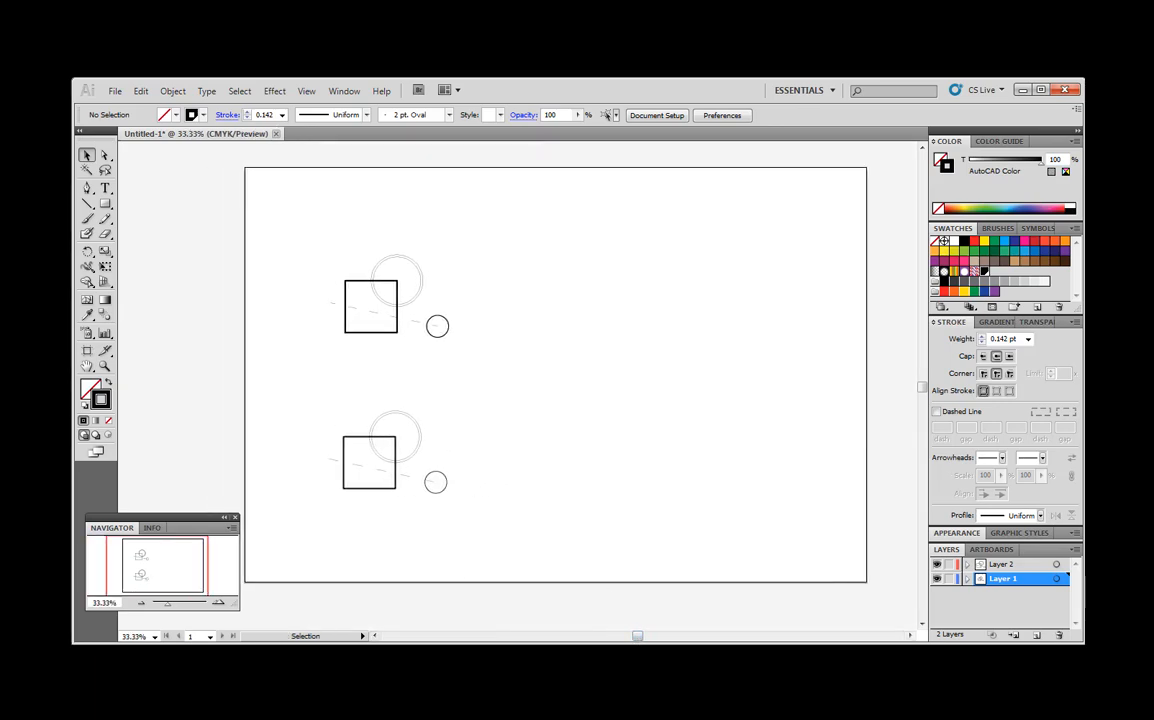